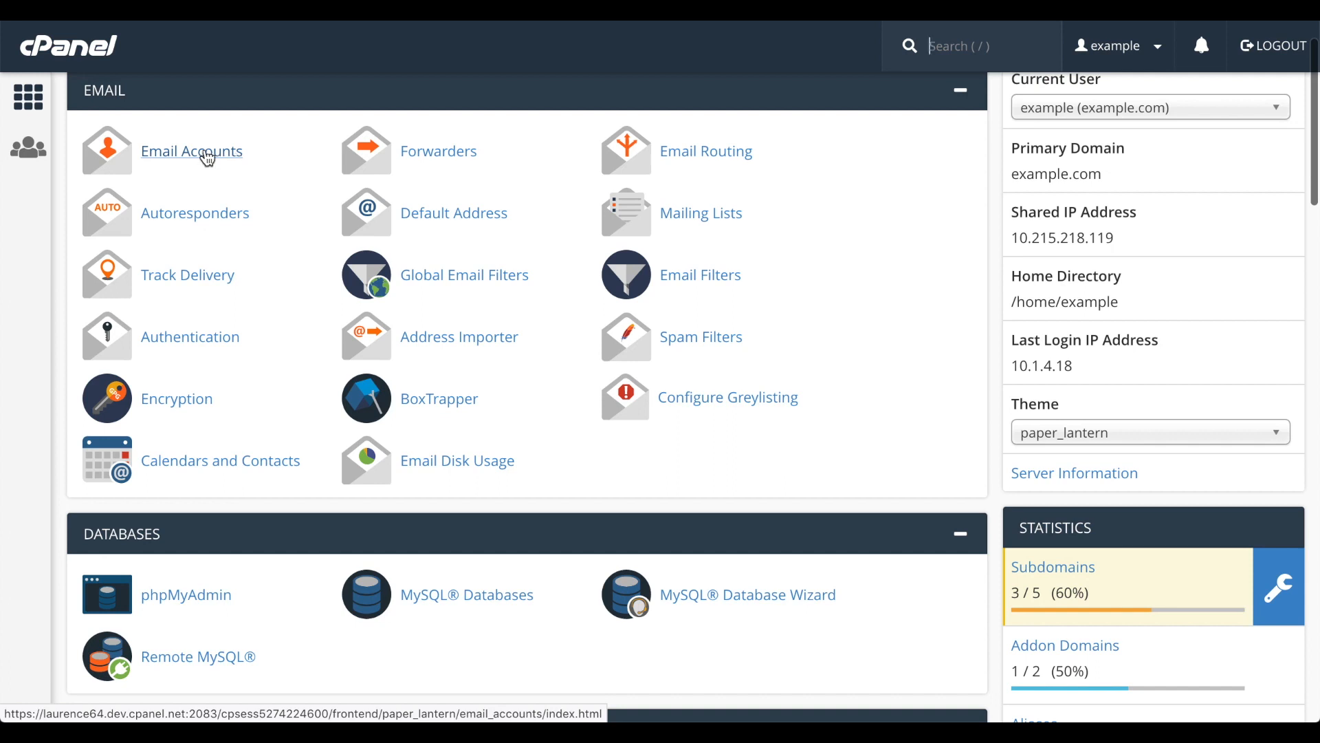
- Start a new email account on the example.com domain and set its username to "user"
click(208, 159)
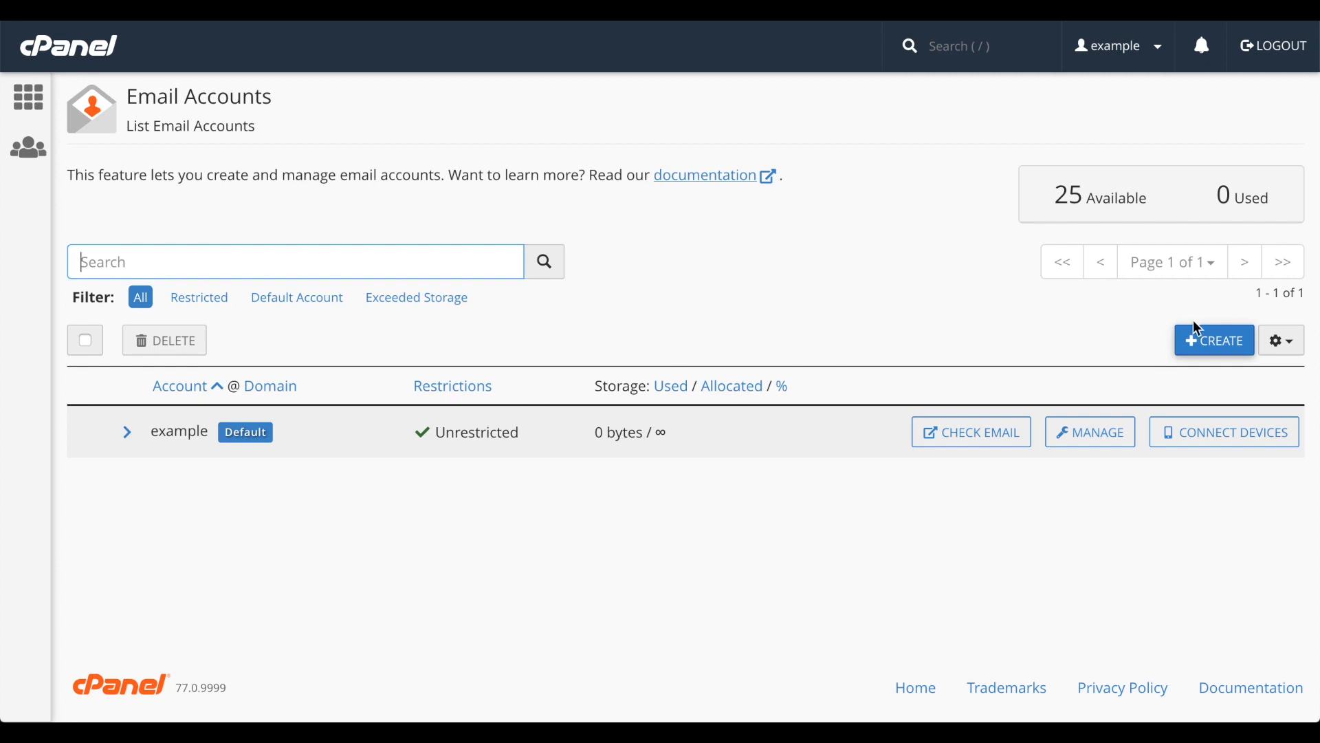
click(1226, 342)
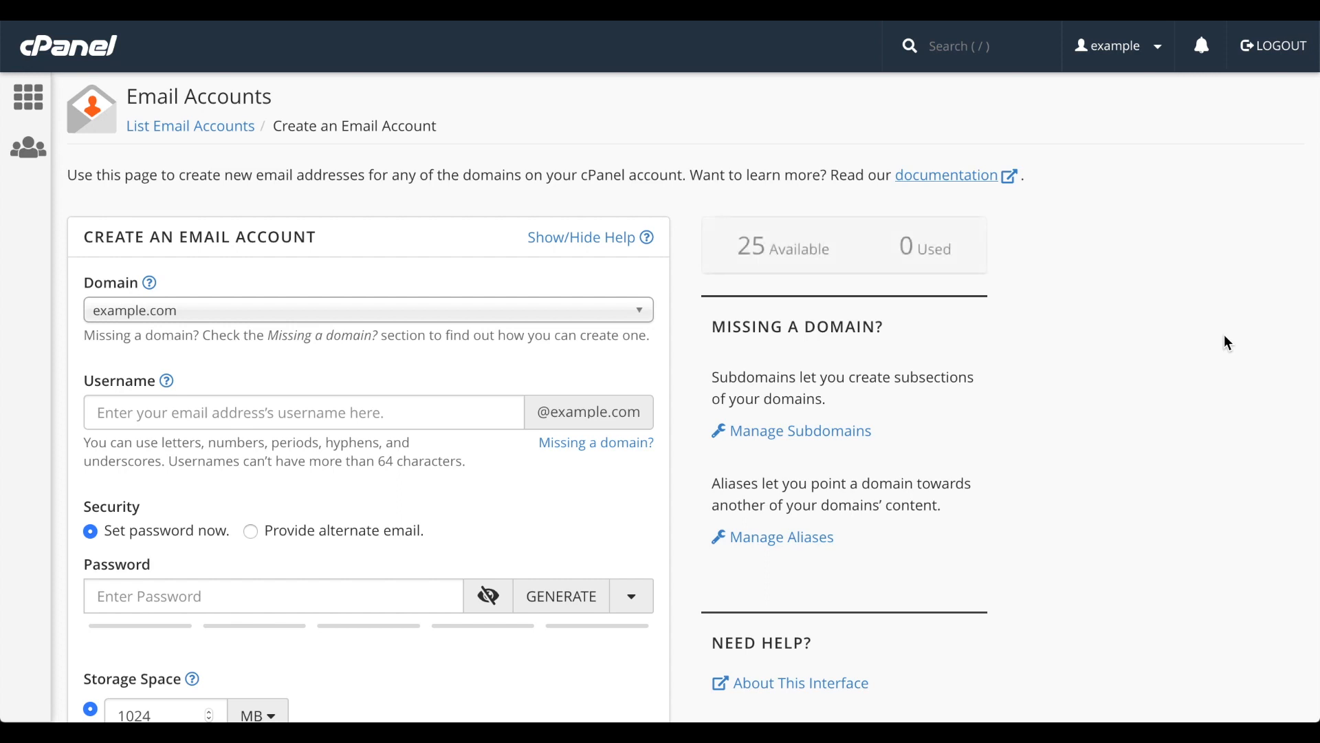
click(579, 324)
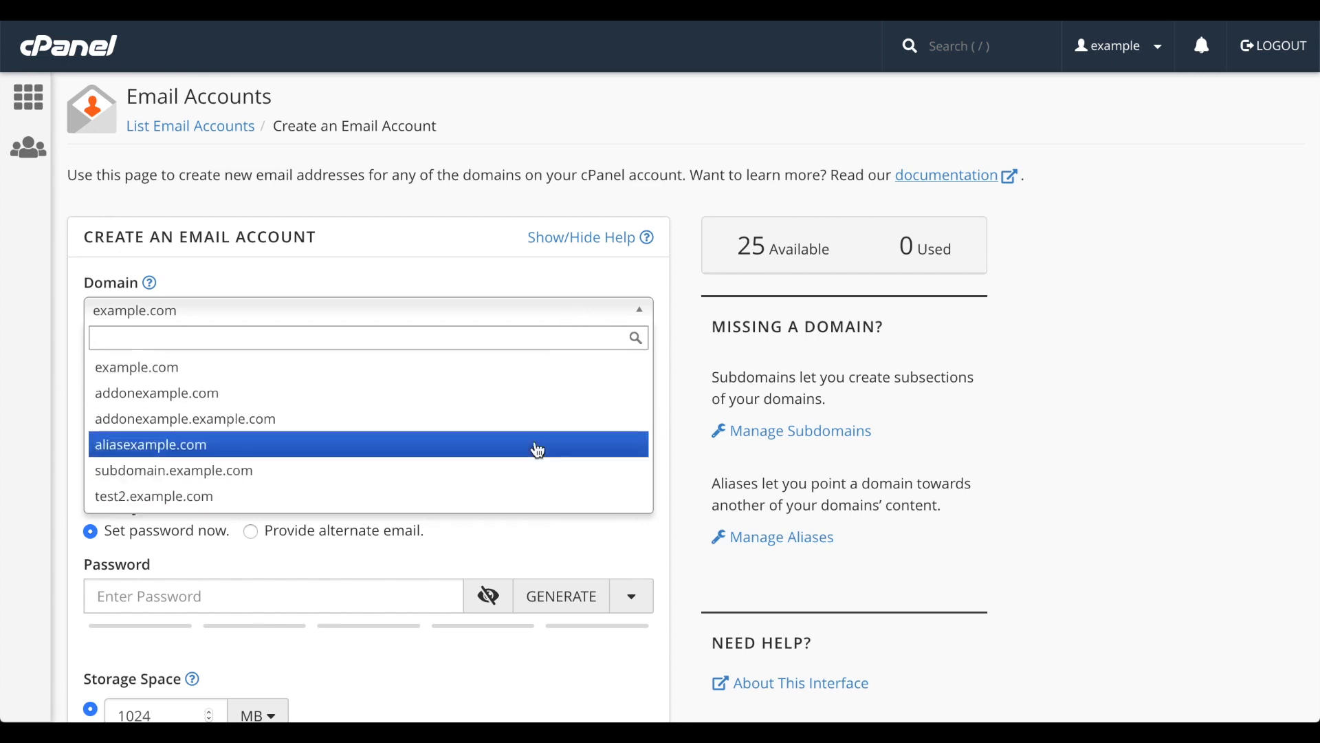
click(577, 381)
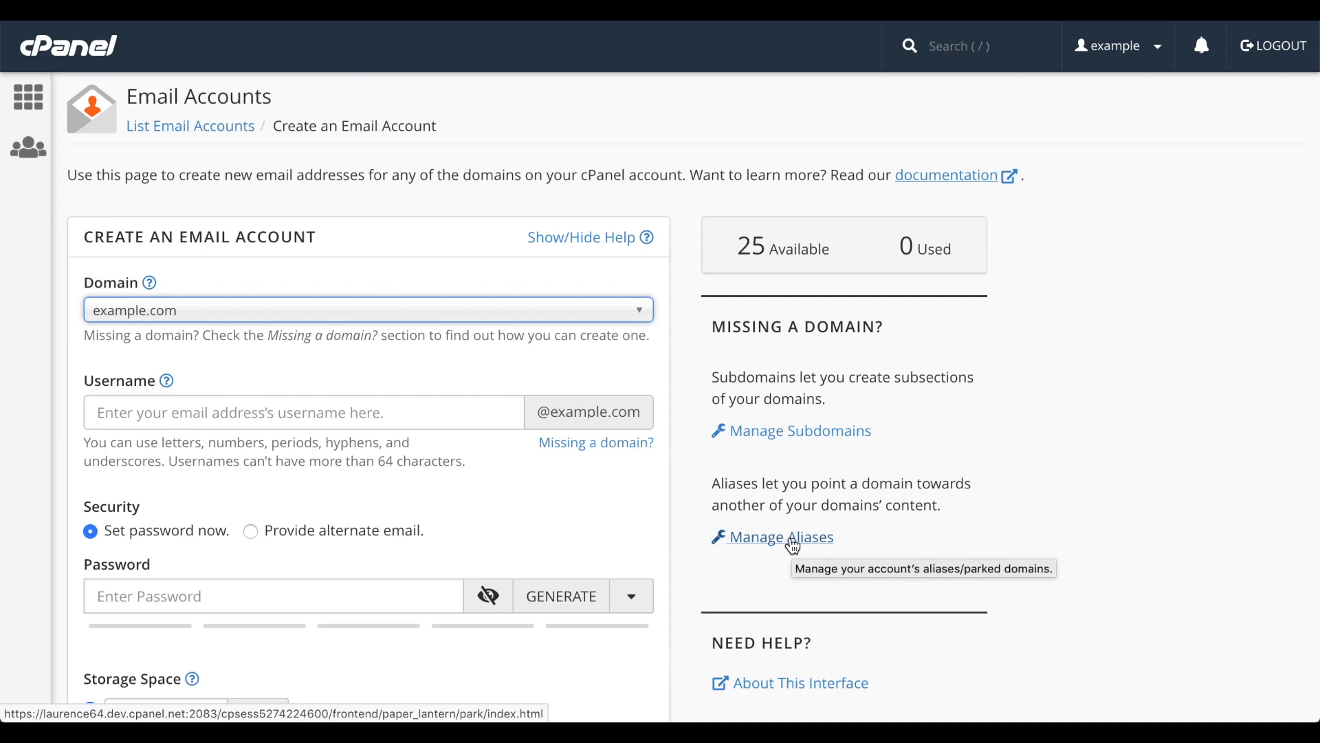
click(416, 419)
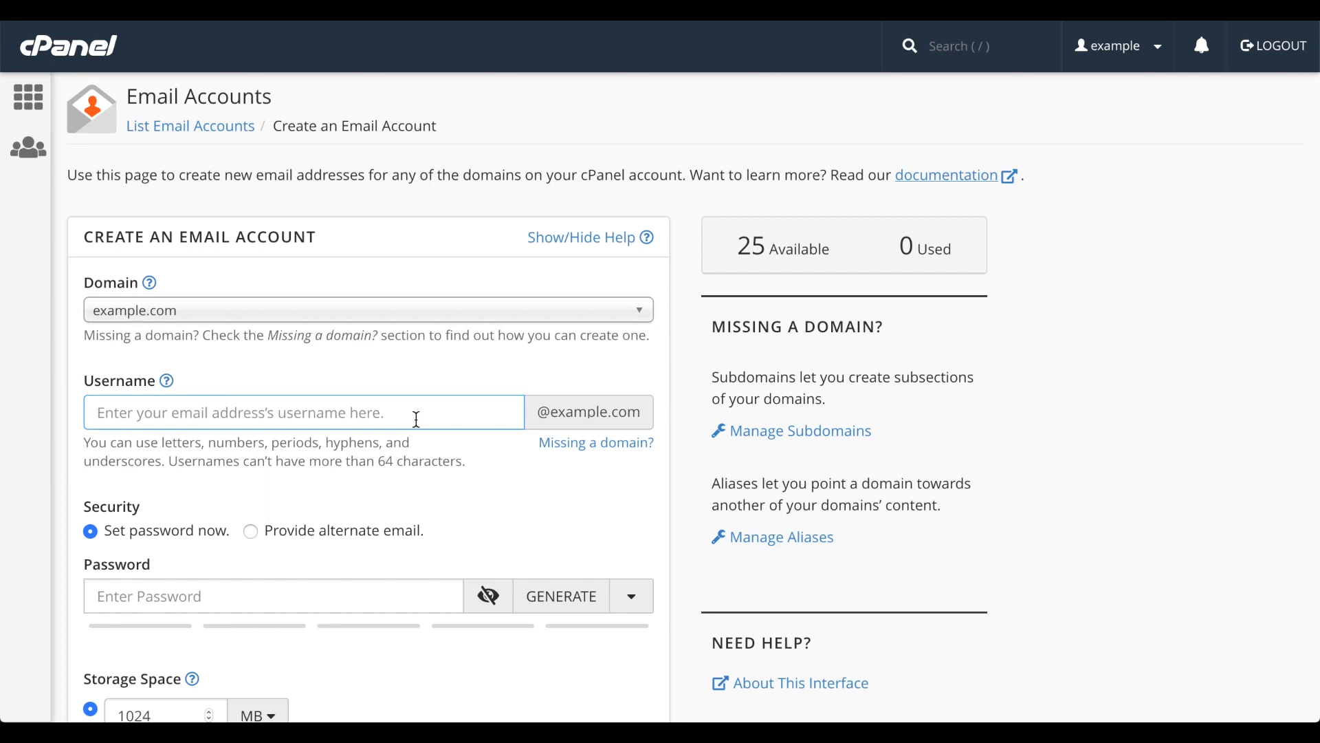
text(user)
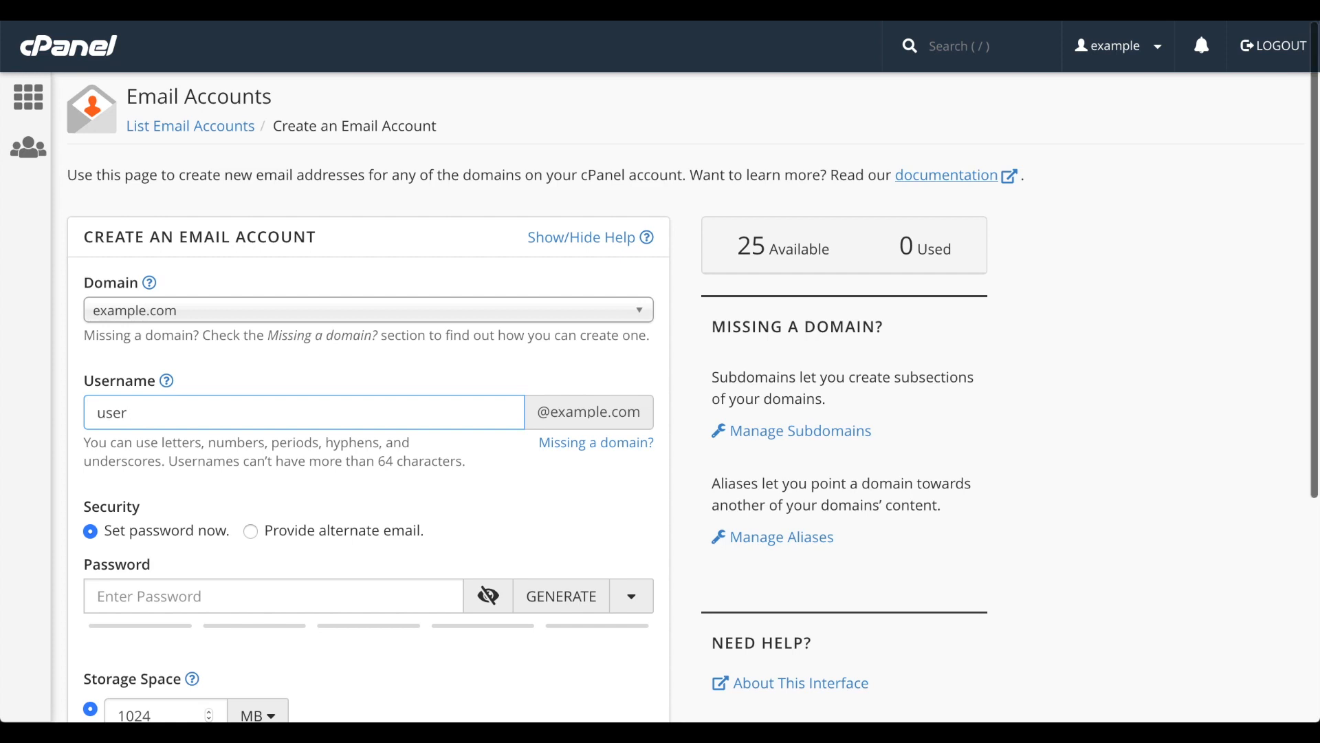
- Enter the account password manually, reveal it to check it, and hide it again
scroll(189, 282, down, 4)
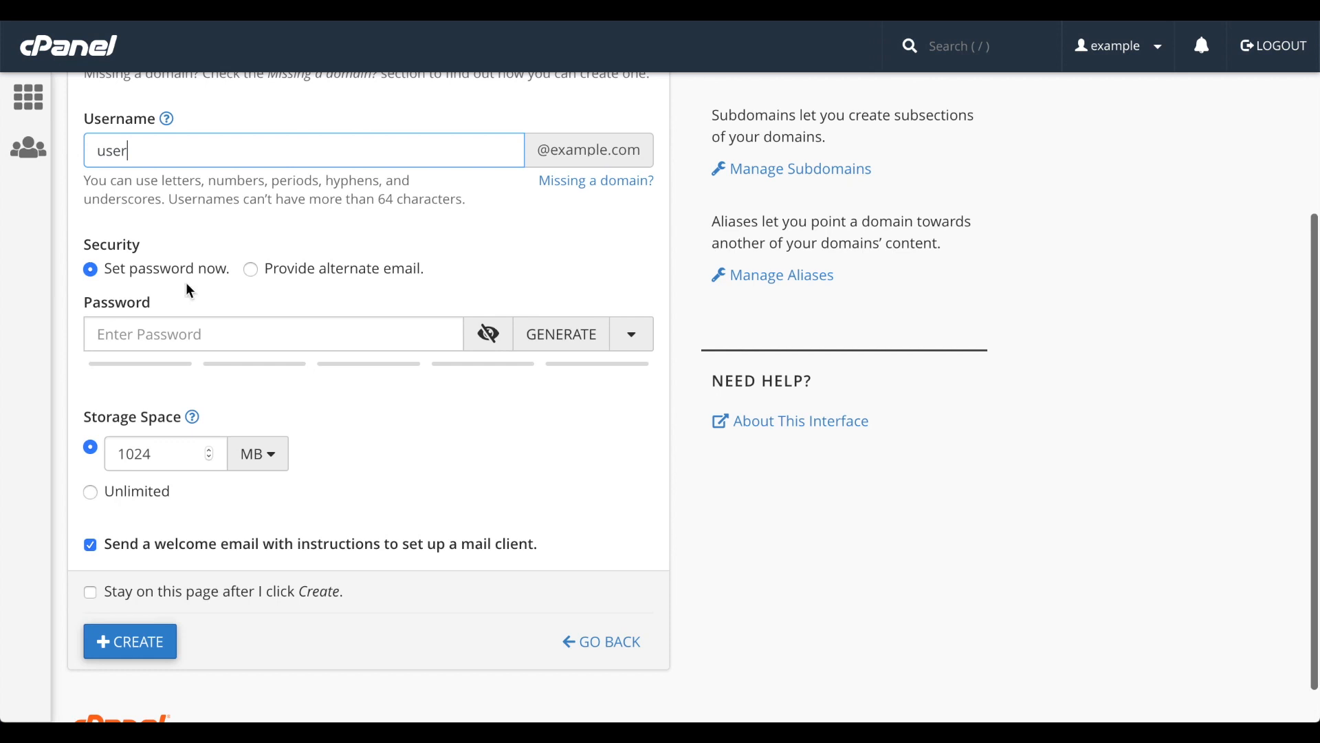
click(201, 330)
text(••••••••••••••)
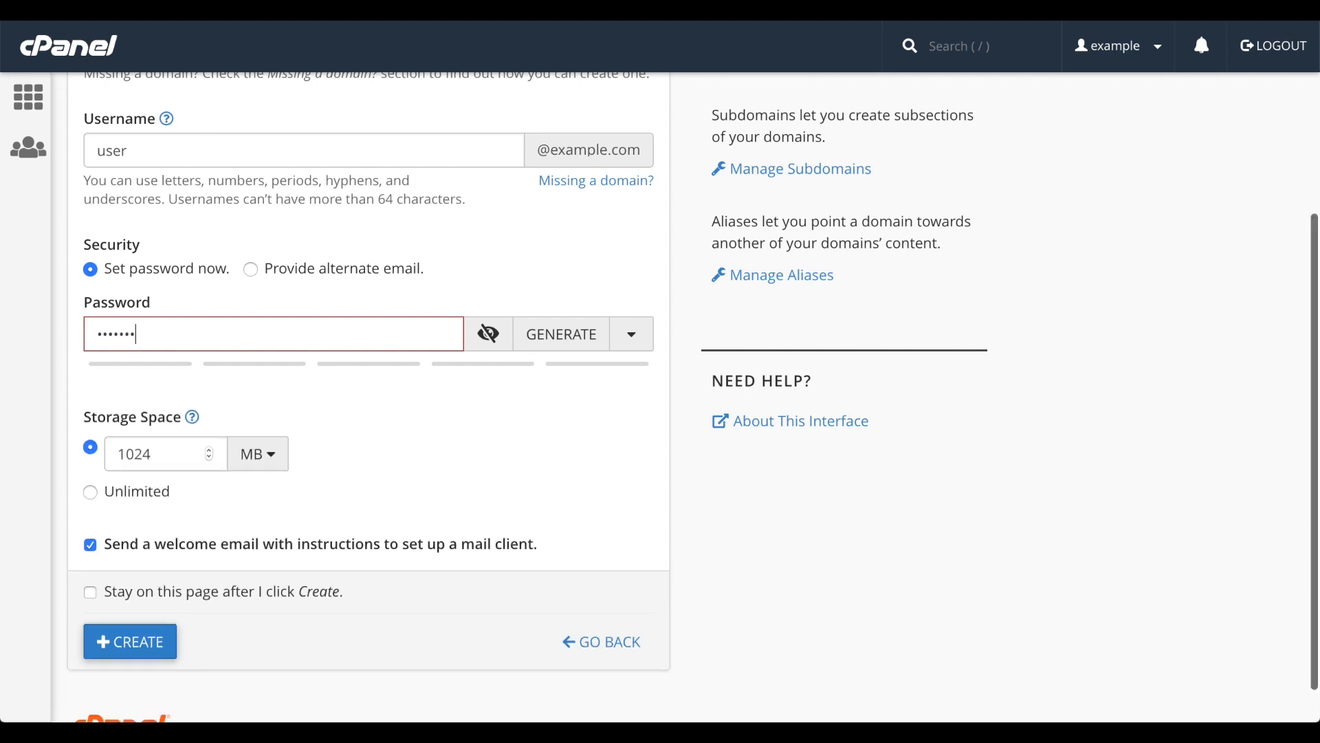
text(•••••••••)
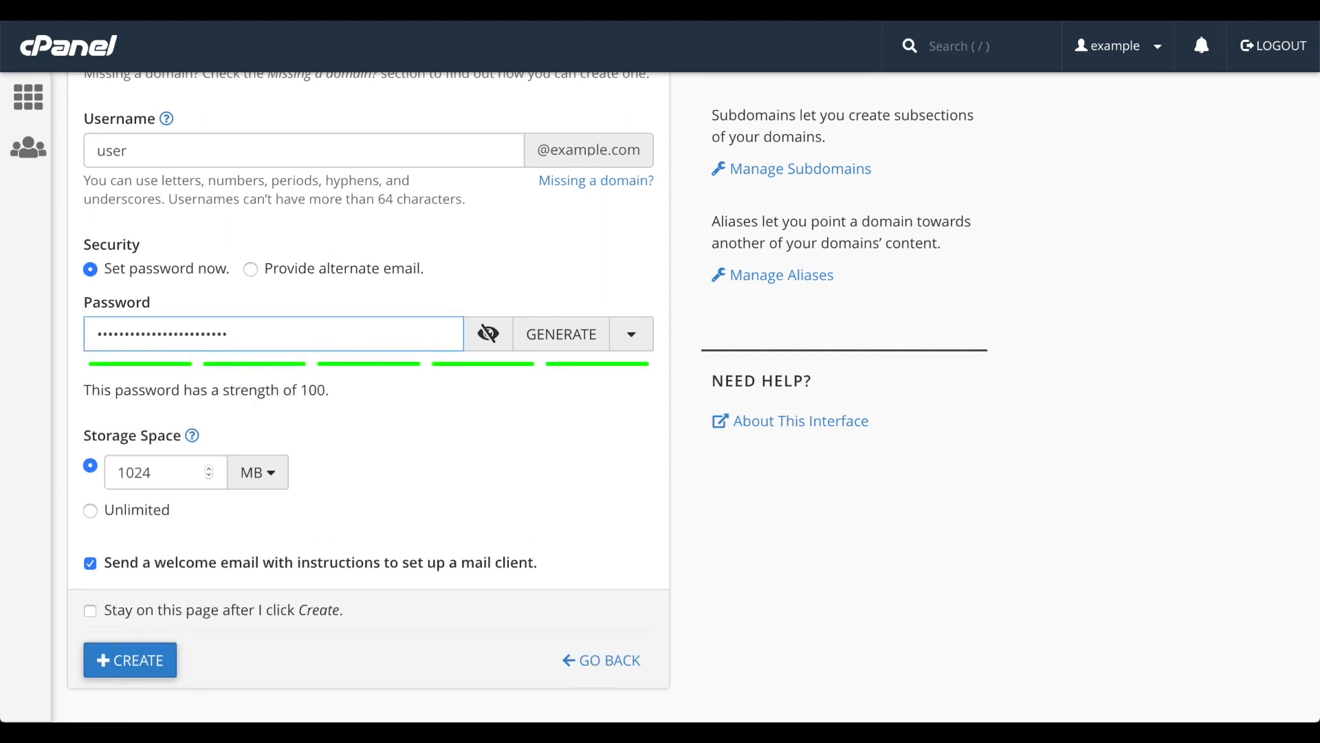
click(489, 341)
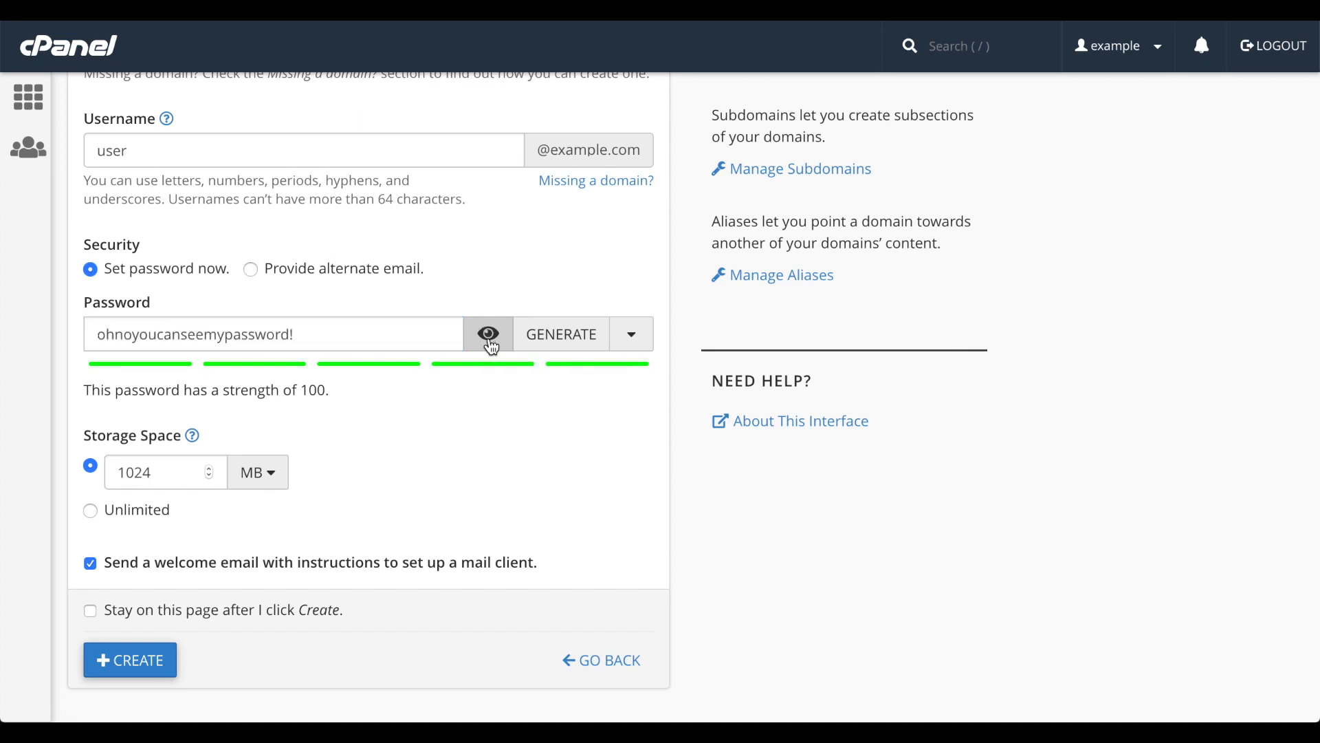
click(489, 341)
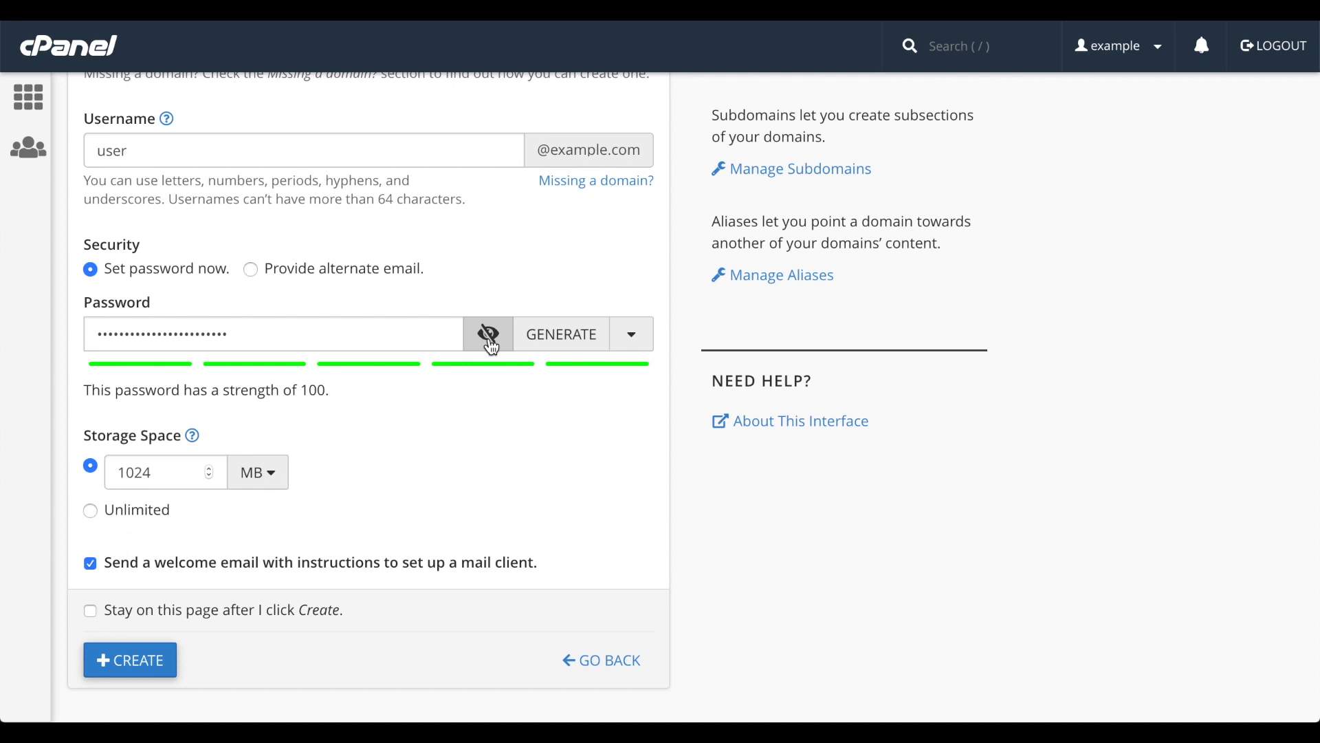
- Fill the account's password field with a randomly generated password, regenerating it several times
click(565, 346)
click(565, 346)
click(565, 347)
click(565, 346)
click(565, 346)
click(565, 346)
click(565, 347)
click(565, 347)
click(565, 346)
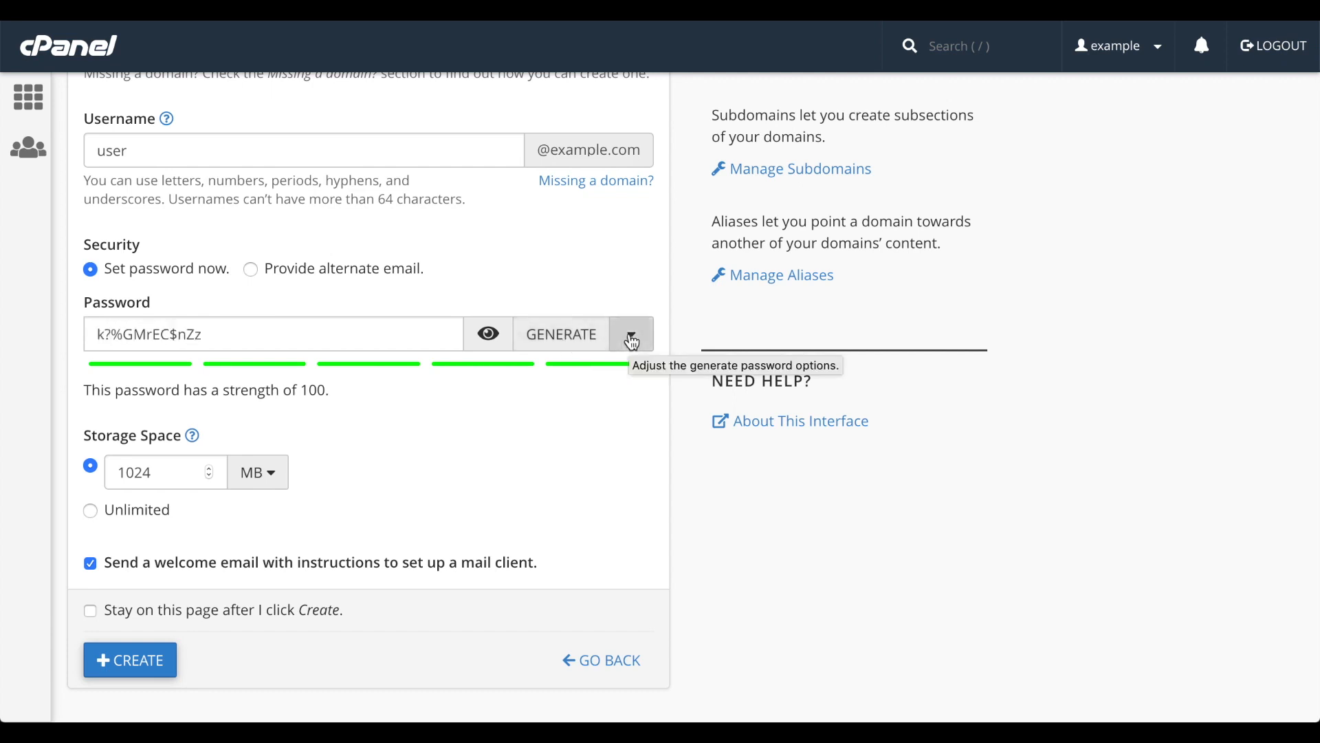
- Set the password generator to 14 characters using only uppercase letters and numbers, and generate a new account password
click(632, 338)
click(208, 406)
click(208, 406)
click(161, 540)
click(206, 570)
click(467, 536)
click(533, 341)
click(533, 340)
click(633, 335)
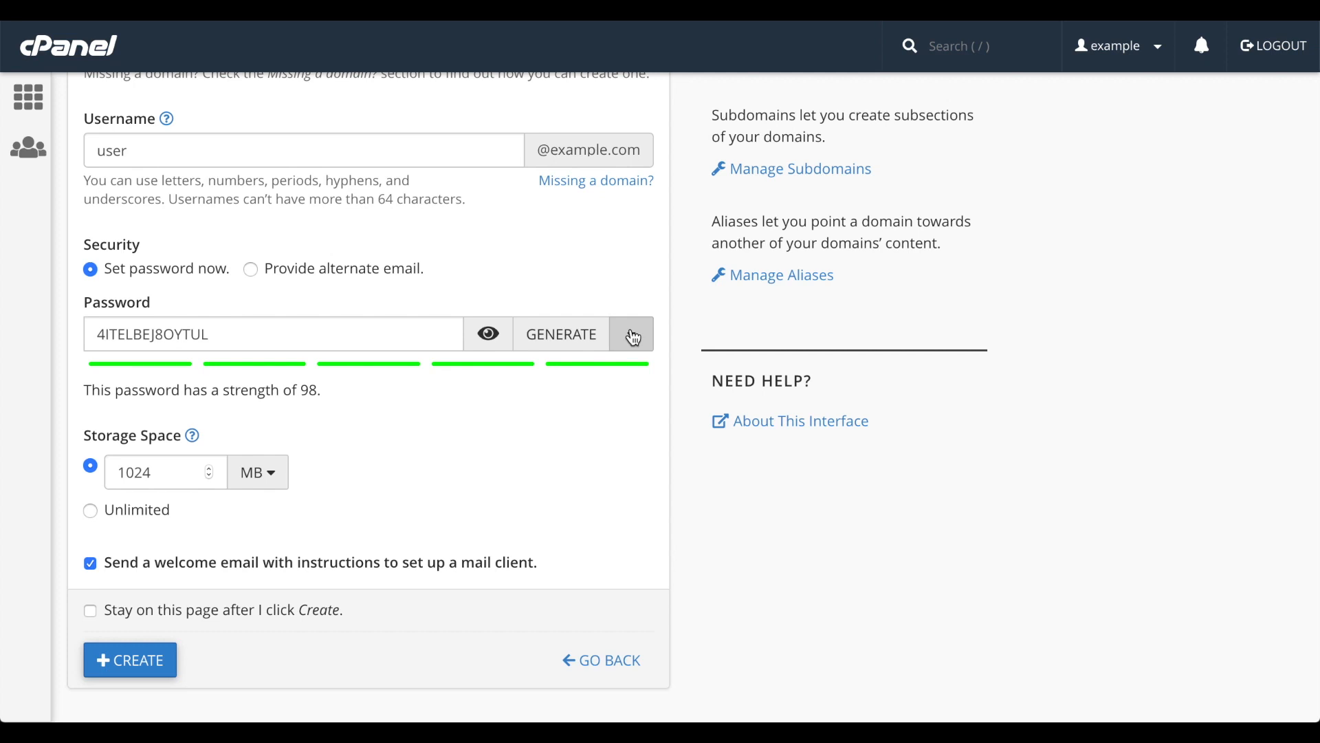
- Switch the security setting to an alternate email and fill in the contact's email address for the password link
click(366, 273)
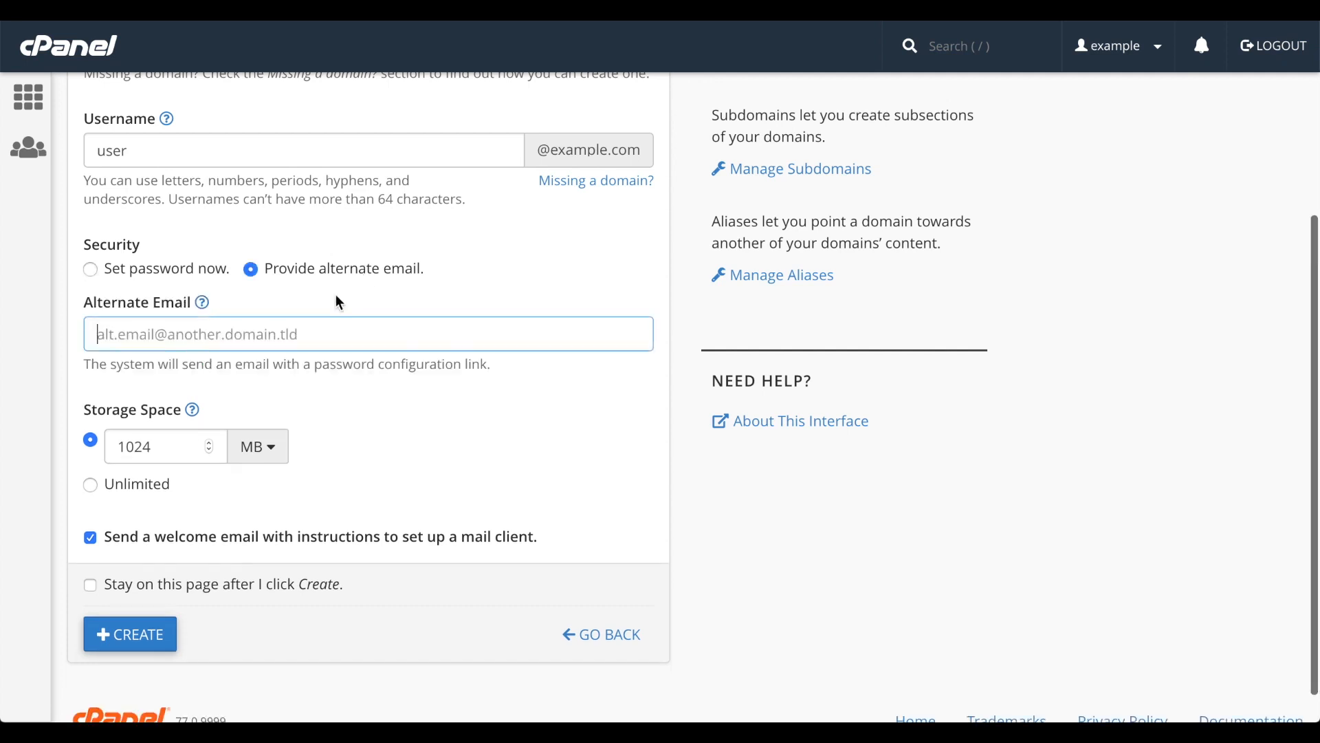
click(317, 339)
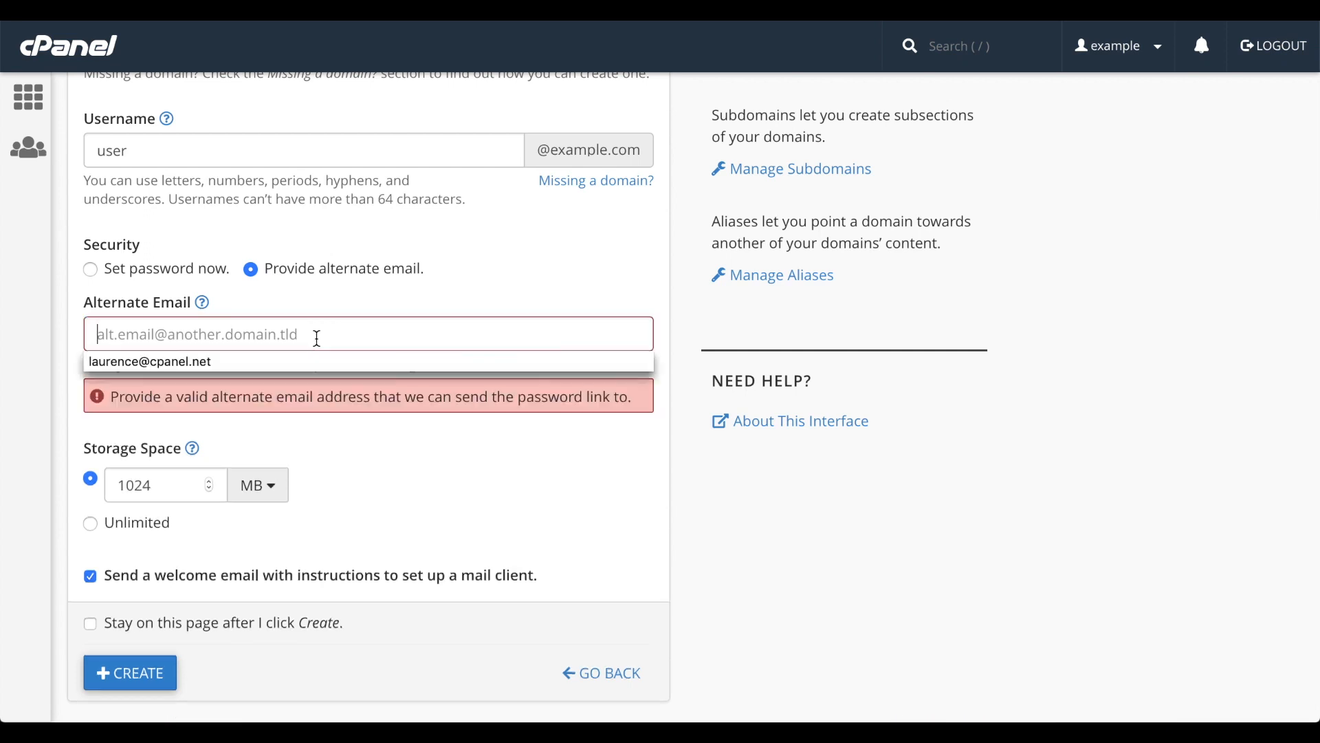
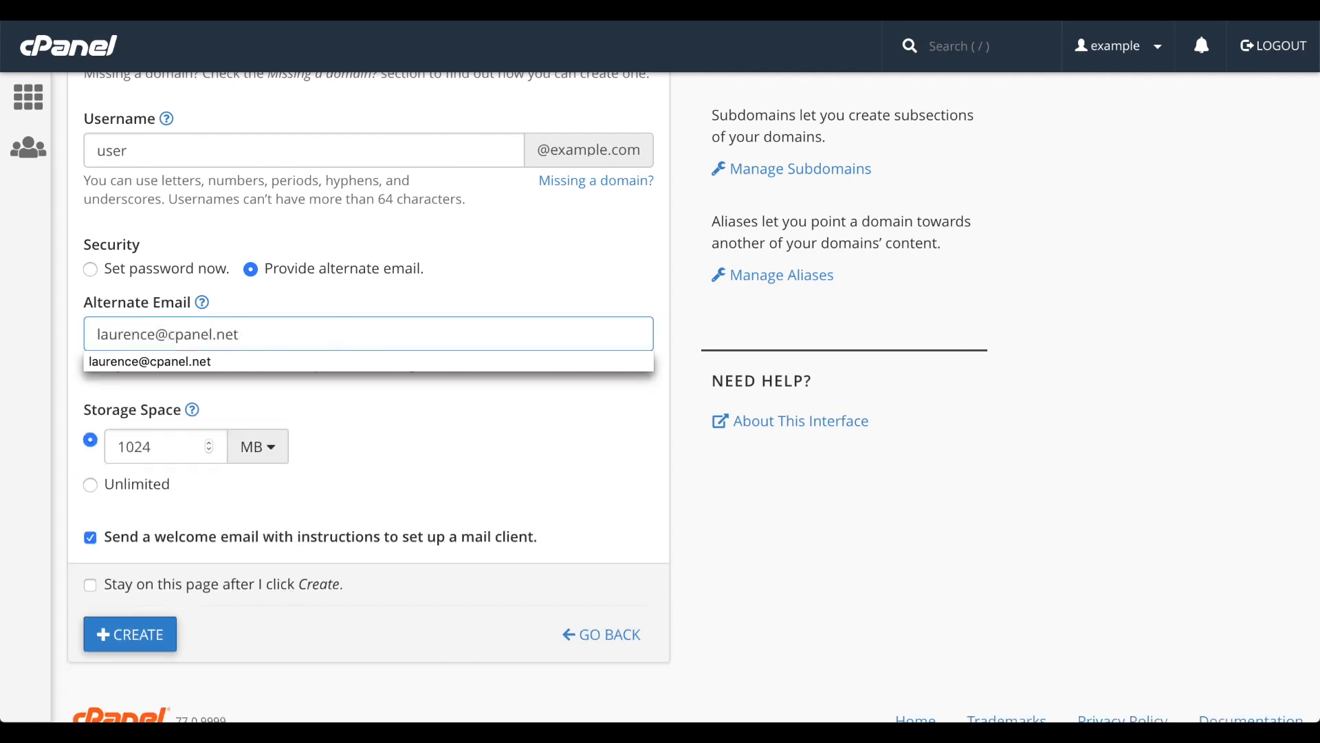
click(310, 359)
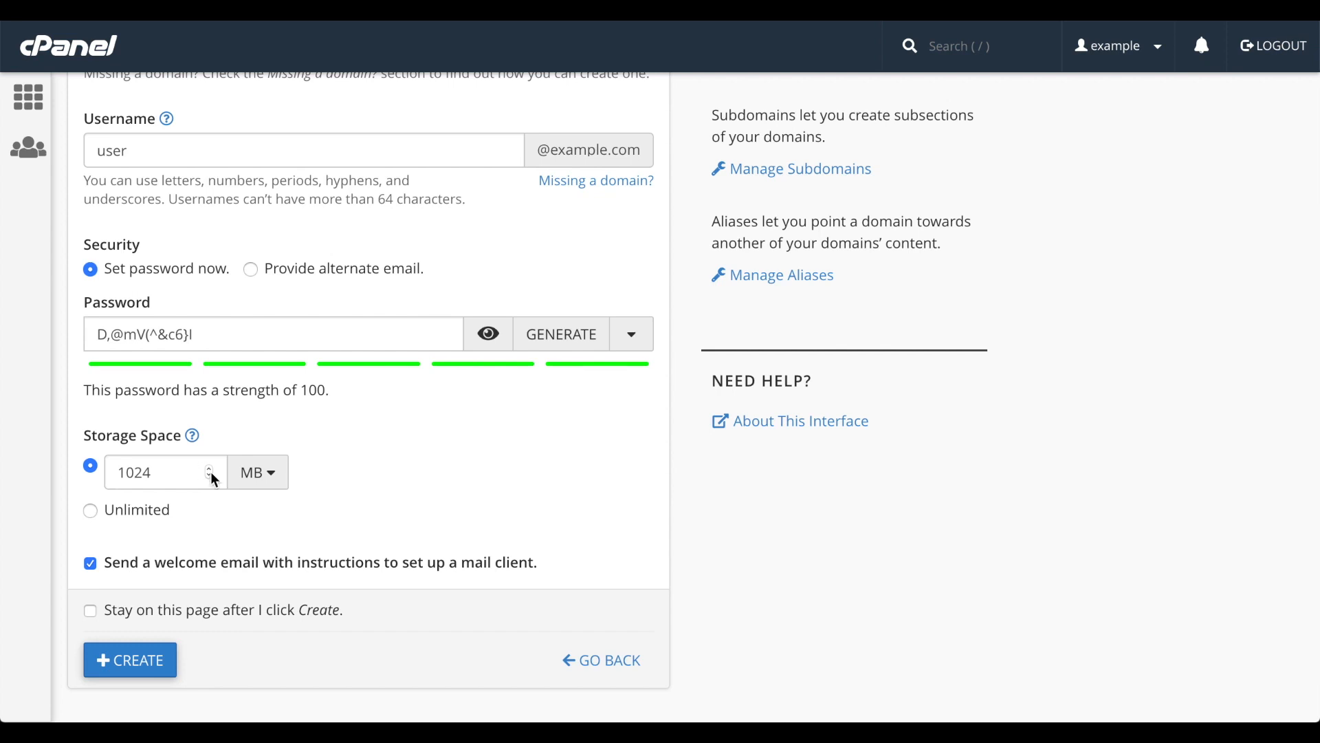
- Set the account's storage space to 2048 MB and view the available storage units
double_click(175, 471)
text(2048)
click(274, 475)
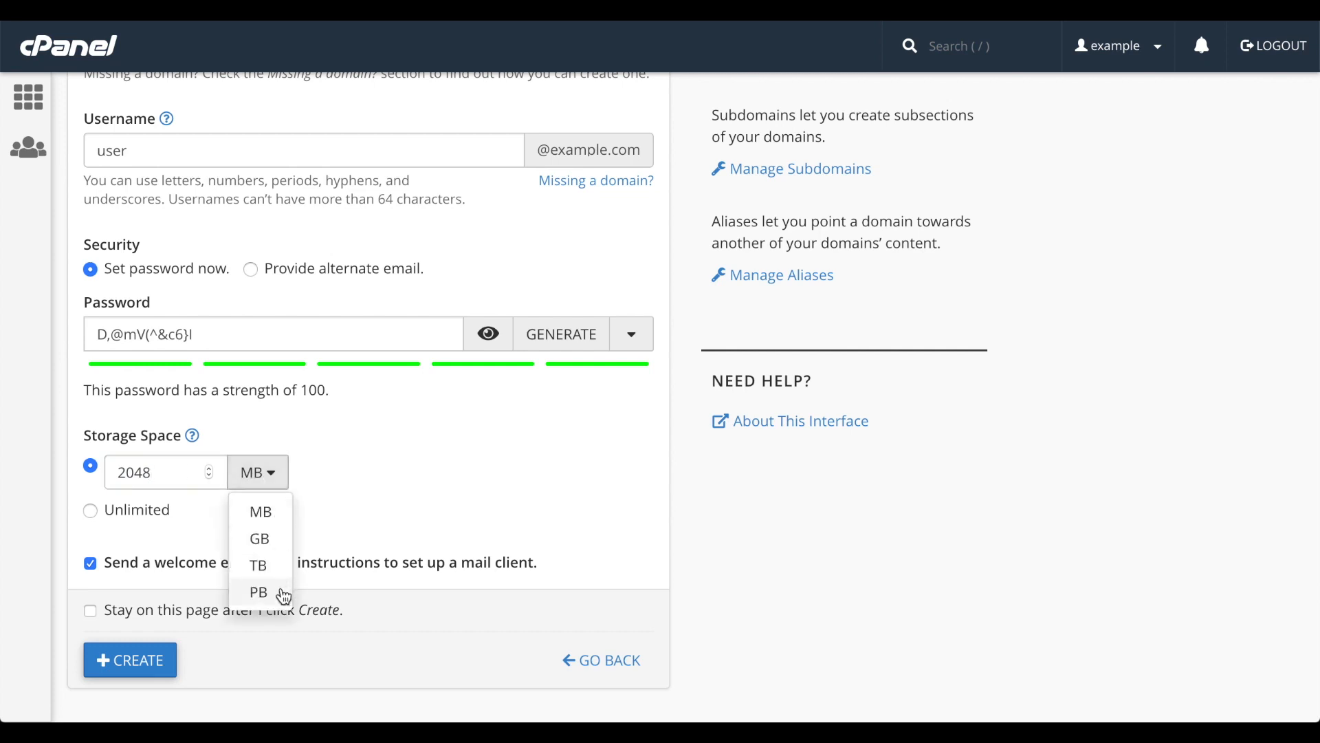
click(356, 477)
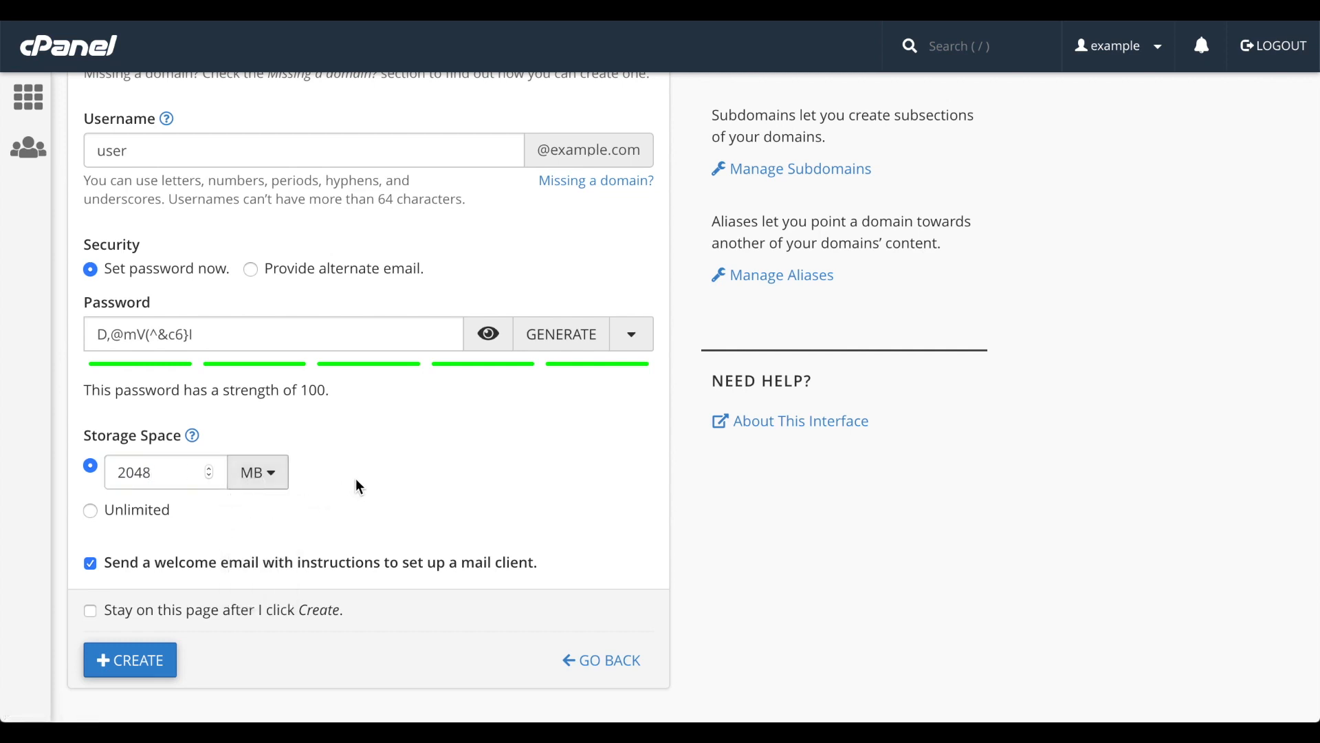
- Give the account unlimited storage and create it with the option to stay on this page enabled
click(151, 514)
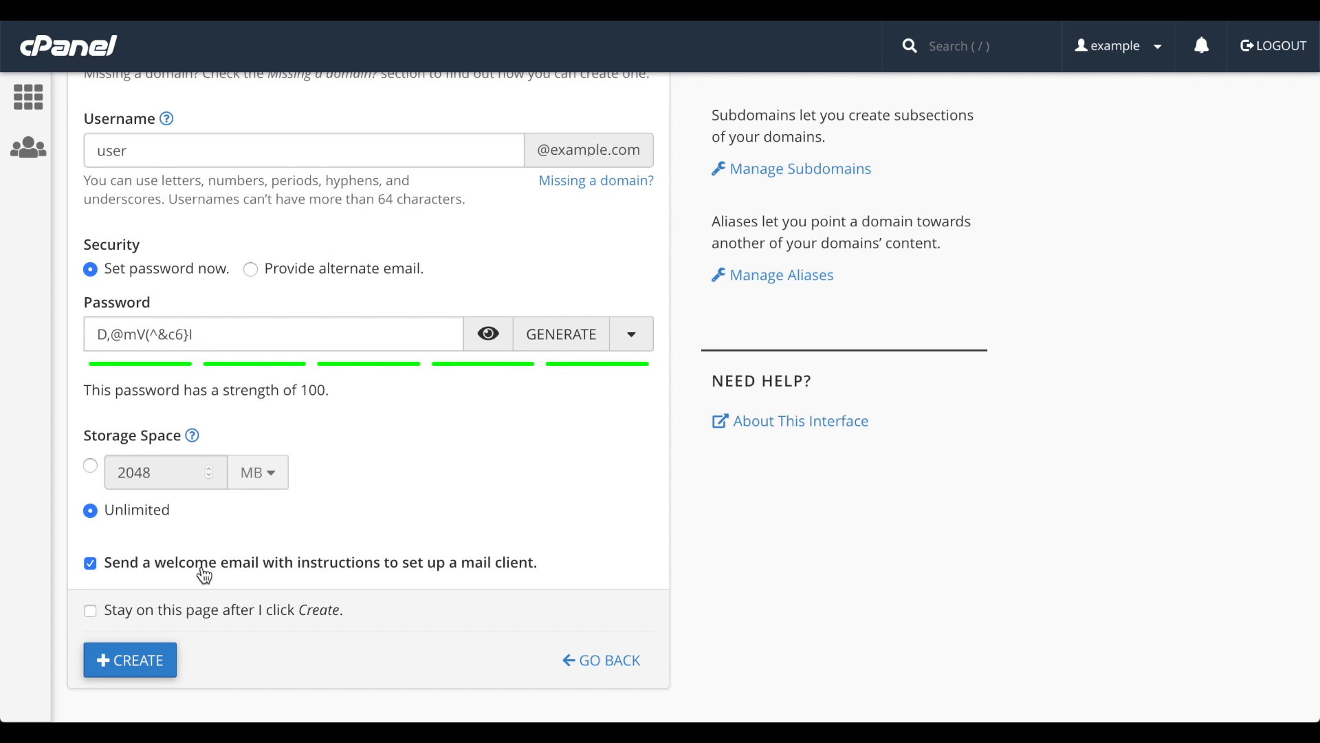
click(200, 615)
click(154, 661)
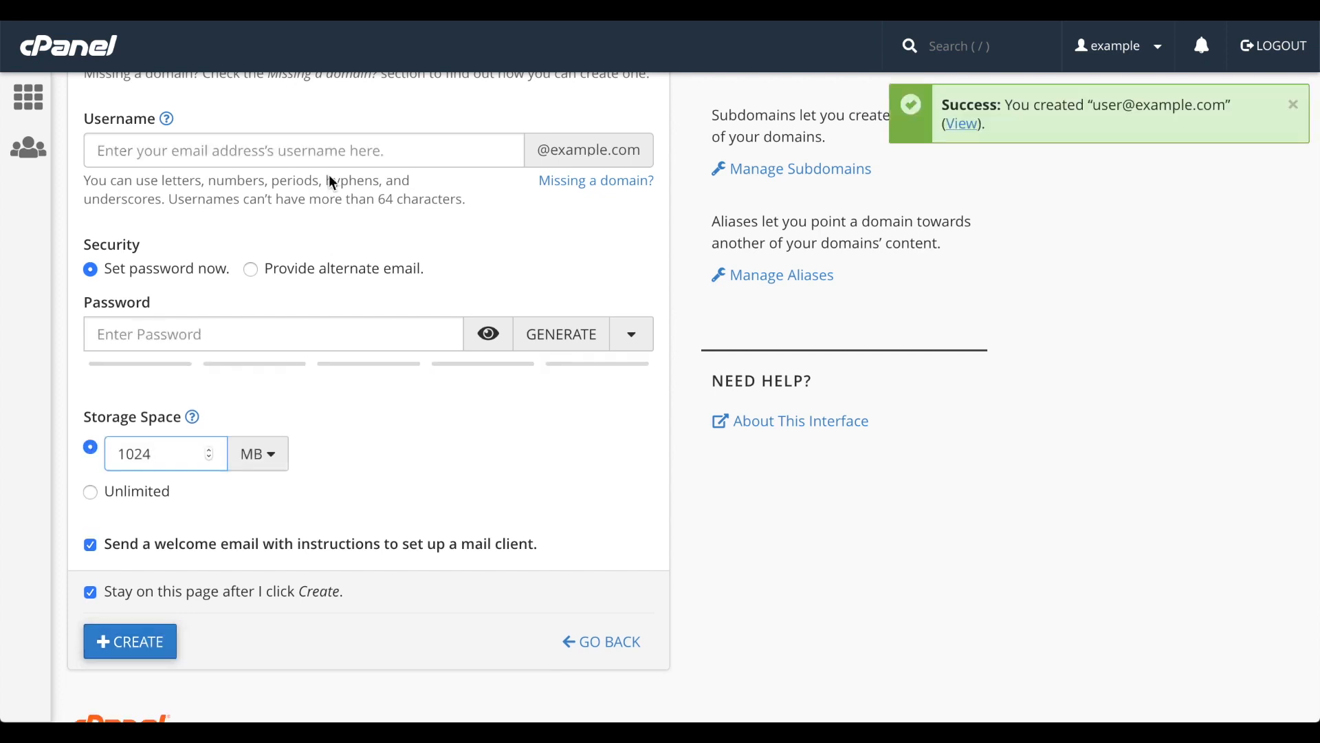